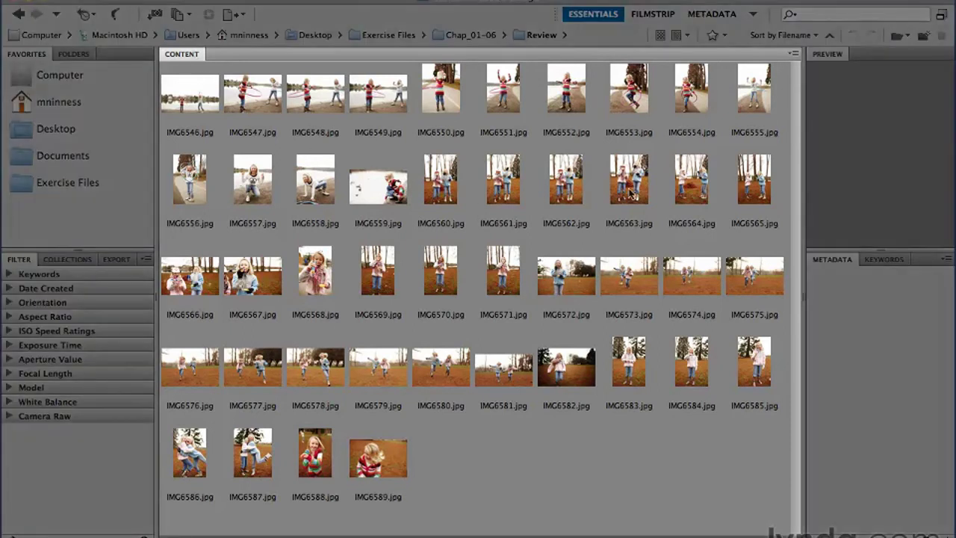
Step: Select the IMG6560.jpg thumbnail so the photo appears in the Preview and Metadata panels
click(859, 141)
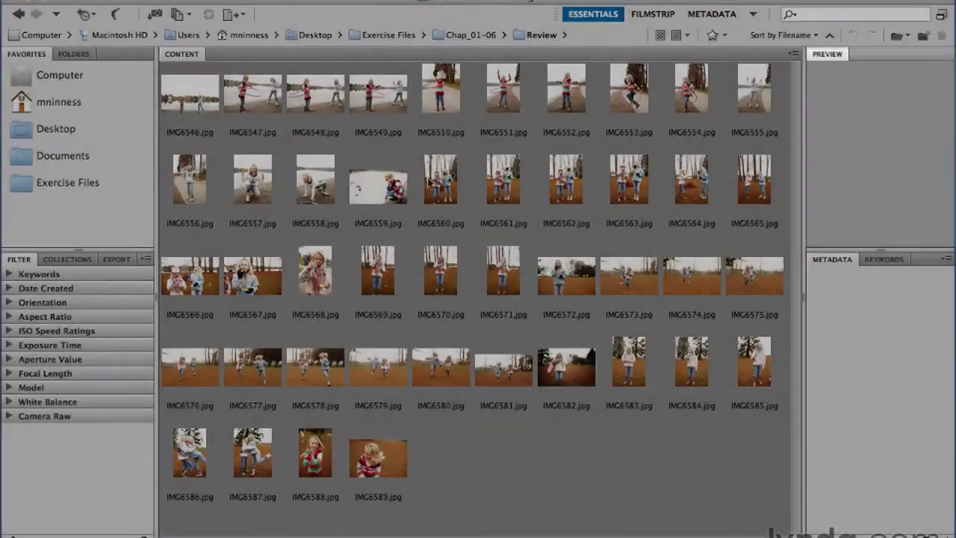
click(448, 183)
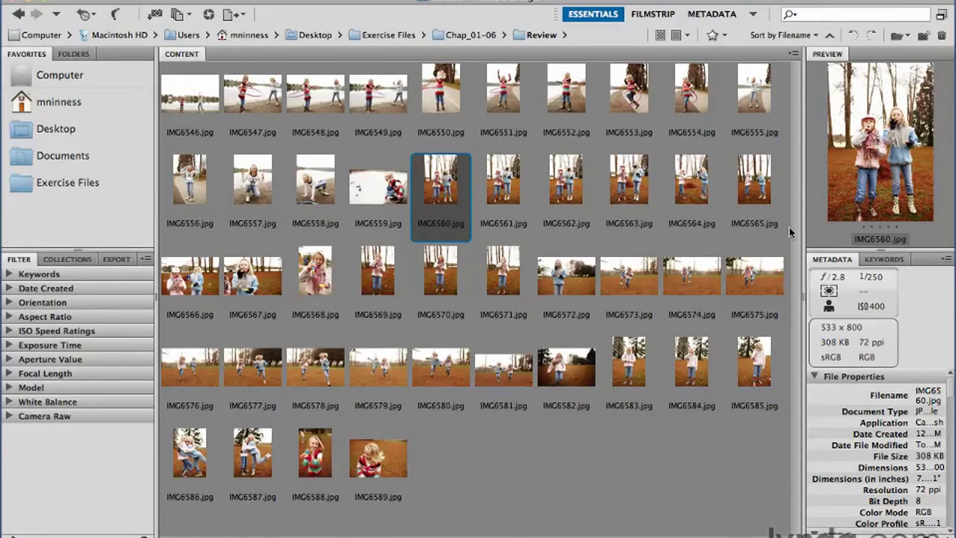
Step: Widen the preview column, enlarge the preview, and dock the Preview panel above the thumbnails
drag(801, 299, 781, 299)
drag(870, 253, 879, 304)
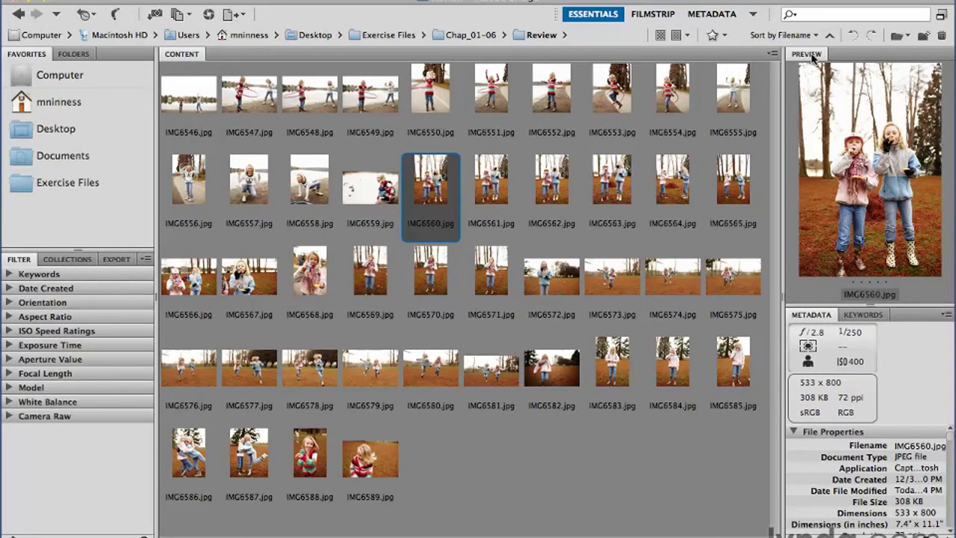
drag(811, 58, 254, 54)
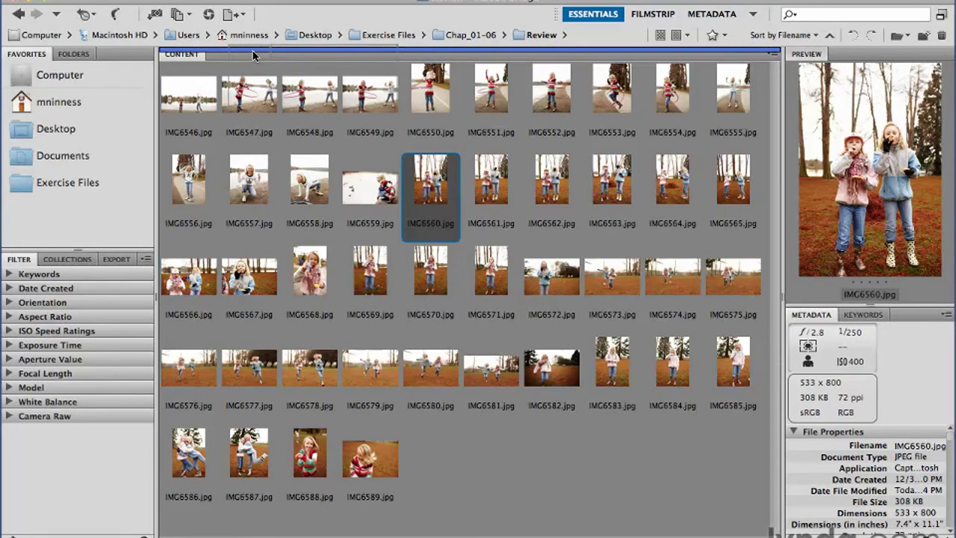
drag(254, 55, 254, 56)
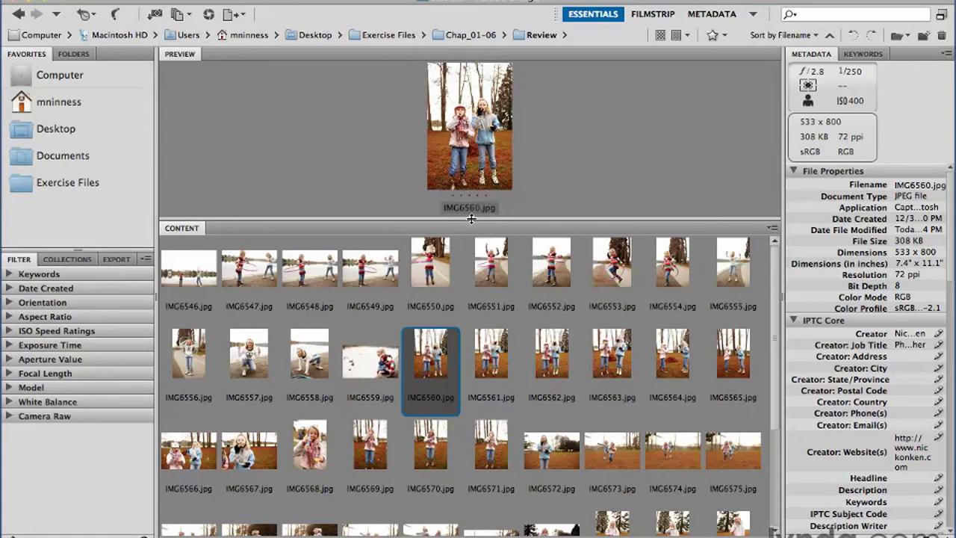
Step: Enlarge the IMG6560.jpg preview so the thumbnails collapse into one row beneath it
drag(472, 218, 480, 433)
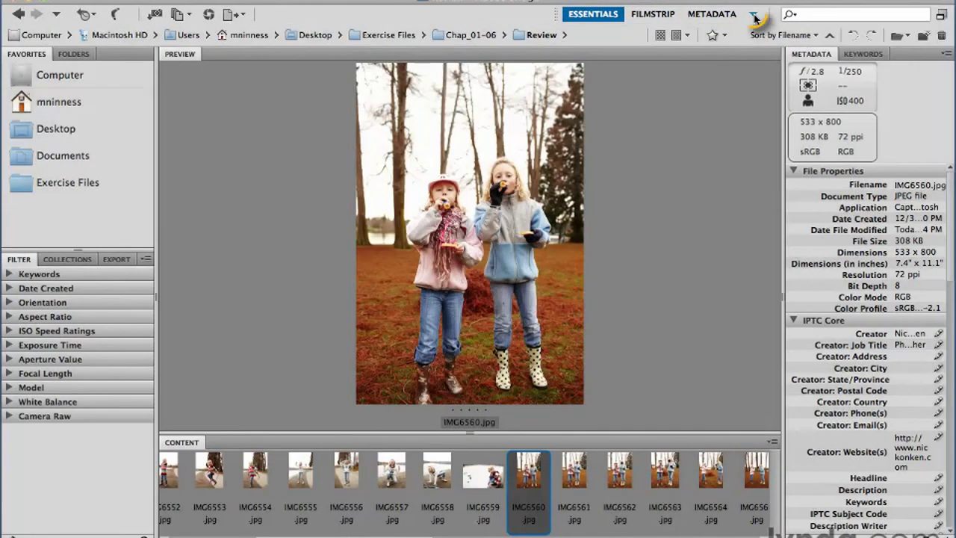
Step: Reset the Essentials workspace from the workspace menu, then dismiss the menu unchanged
click(754, 15)
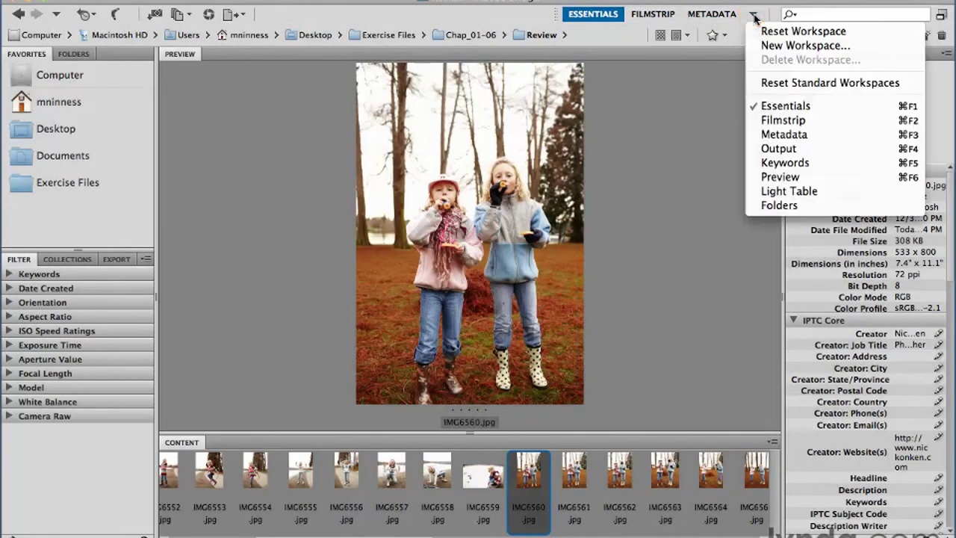
click(766, 30)
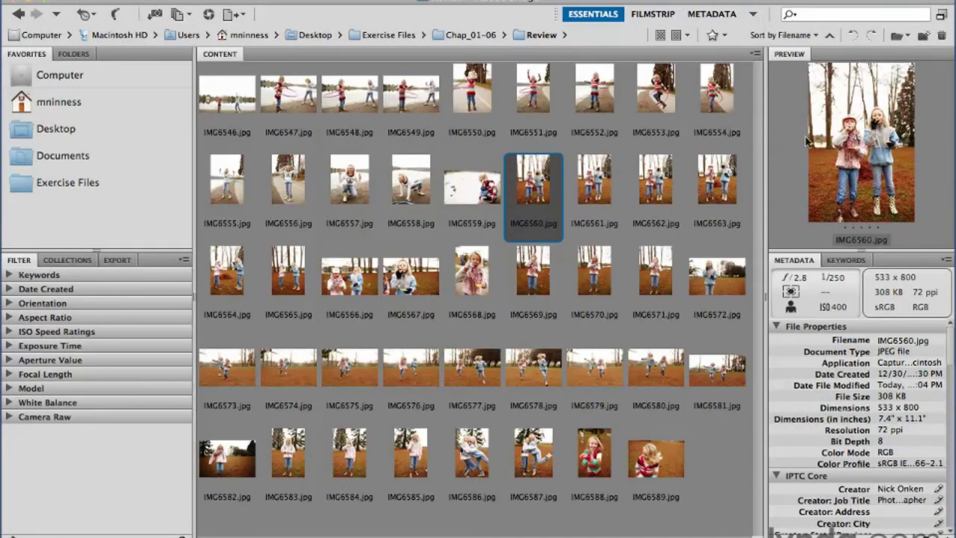
click(754, 14)
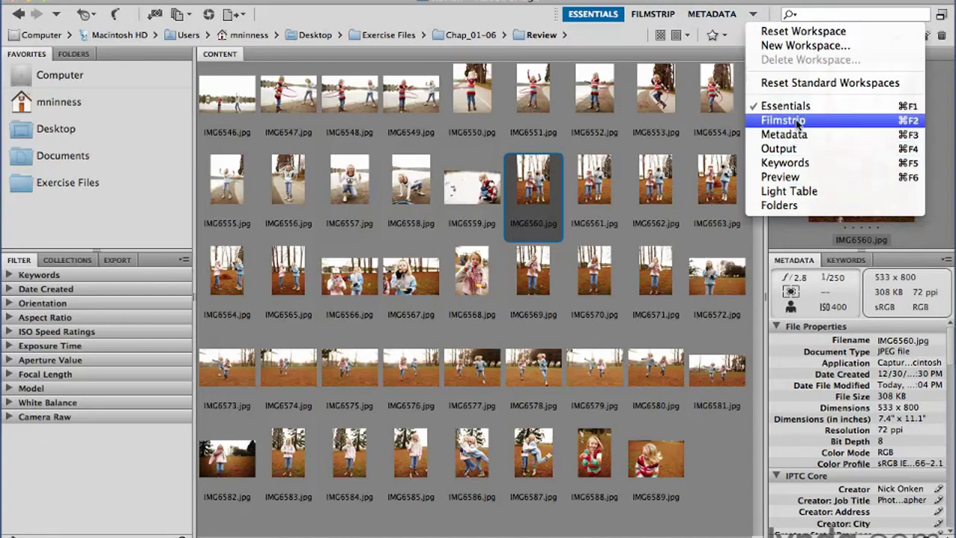
click(556, 14)
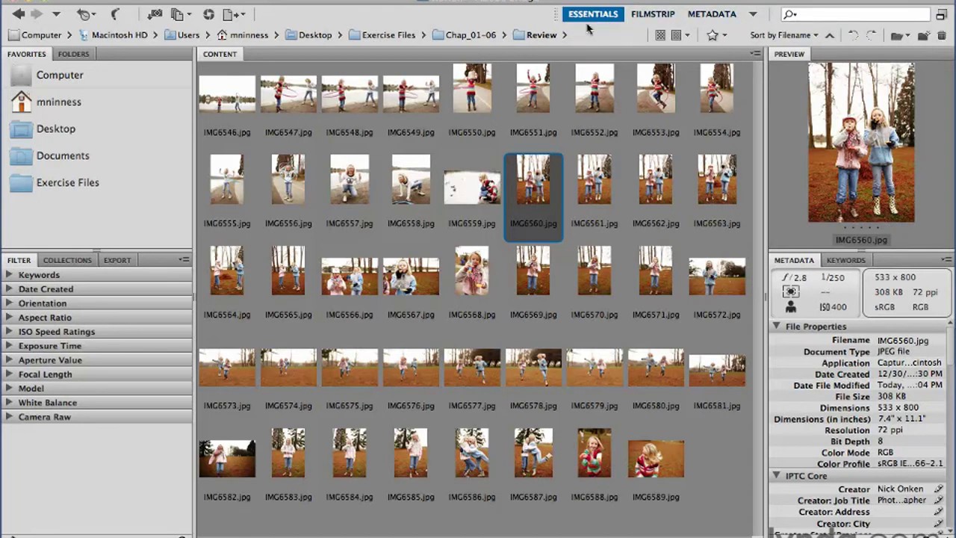
Step: Widen the switcher to show Output, Keywords, Preview and Light Table, and switch to Filmstrip
drag(555, 13, 333, 12)
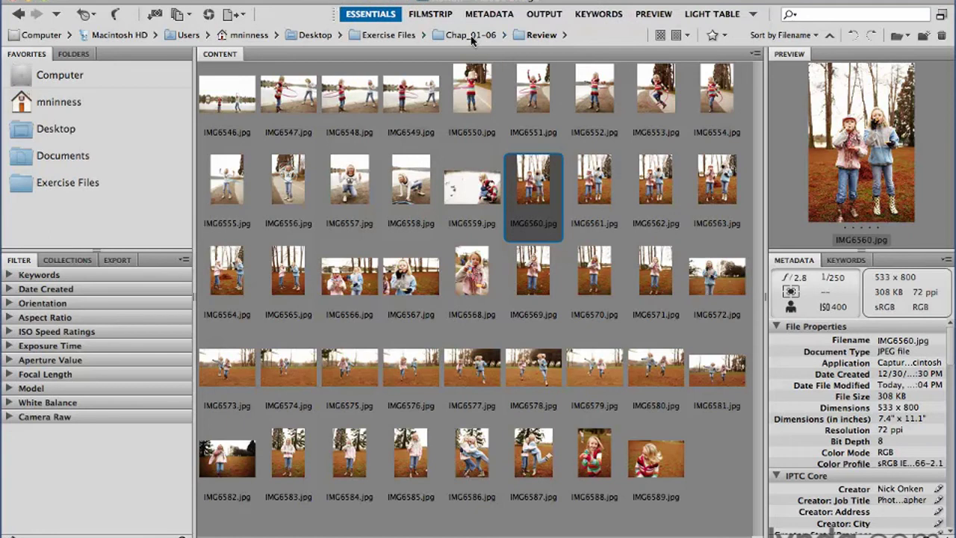
click(437, 16)
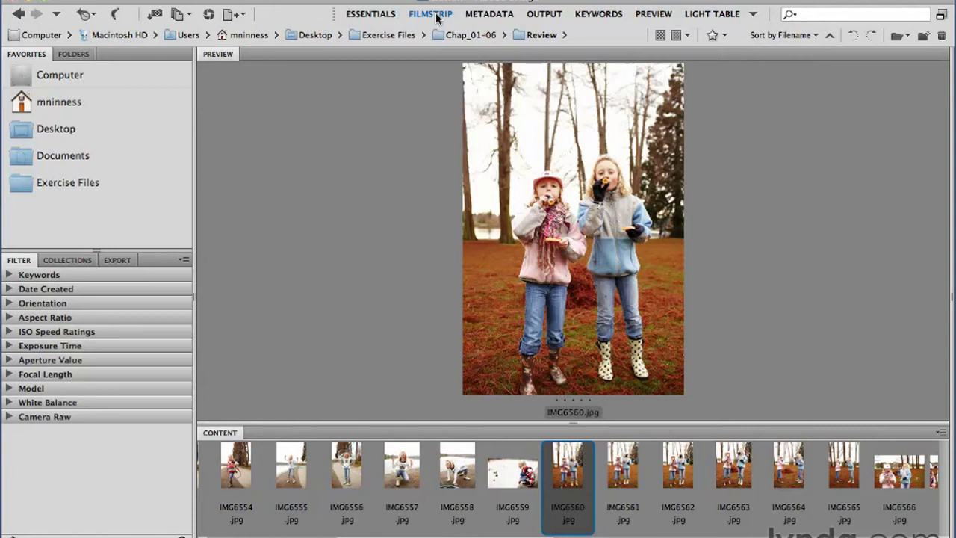
Step: Cycle through the Filmstrip, Metadata and Output workspaces, ending in Keywords
click(438, 17)
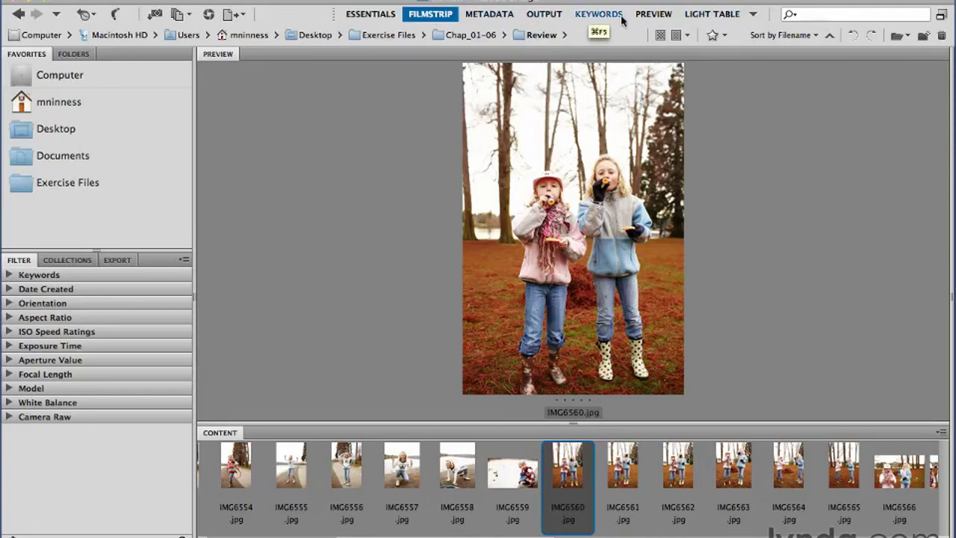
click(501, 19)
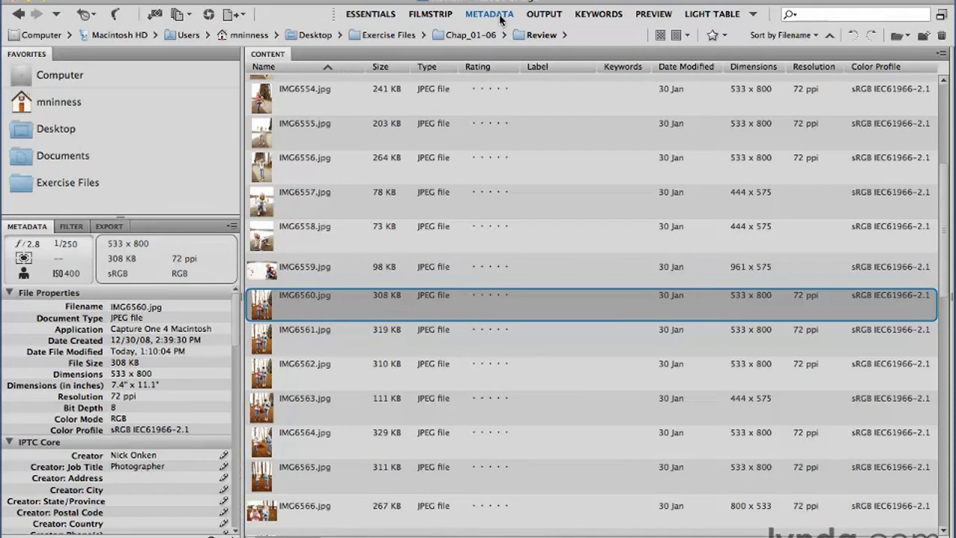
click(551, 19)
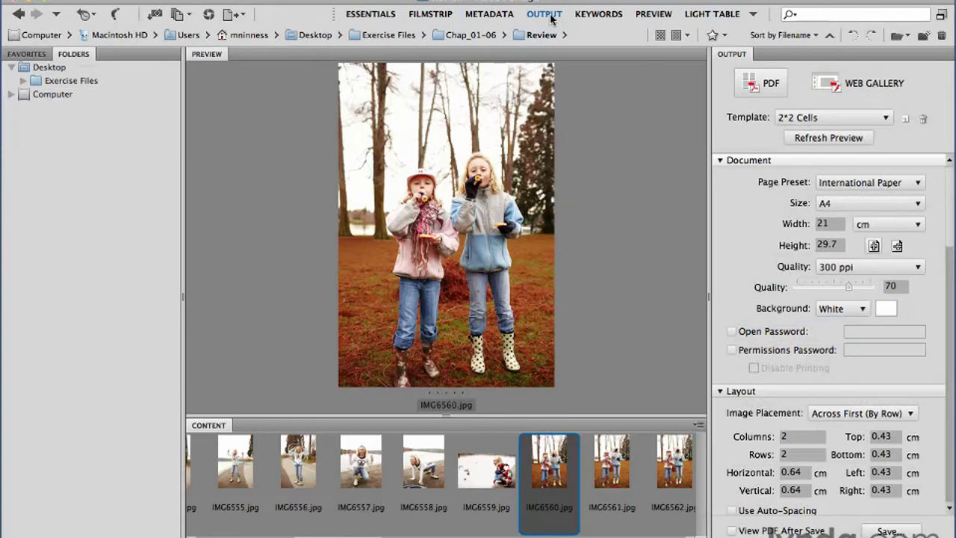
click(599, 17)
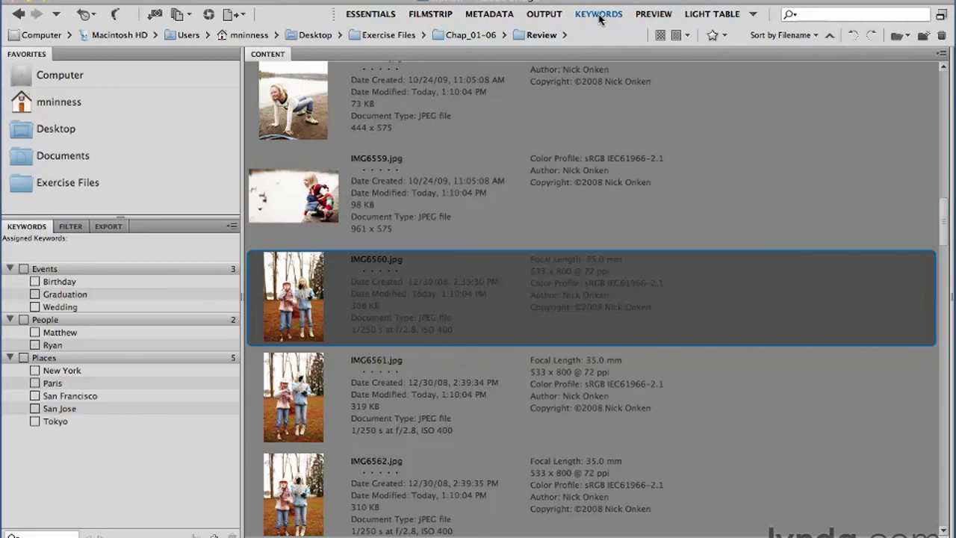
Step: Try the Preview and Light Table workspaces, then go back to Essentials
click(659, 17)
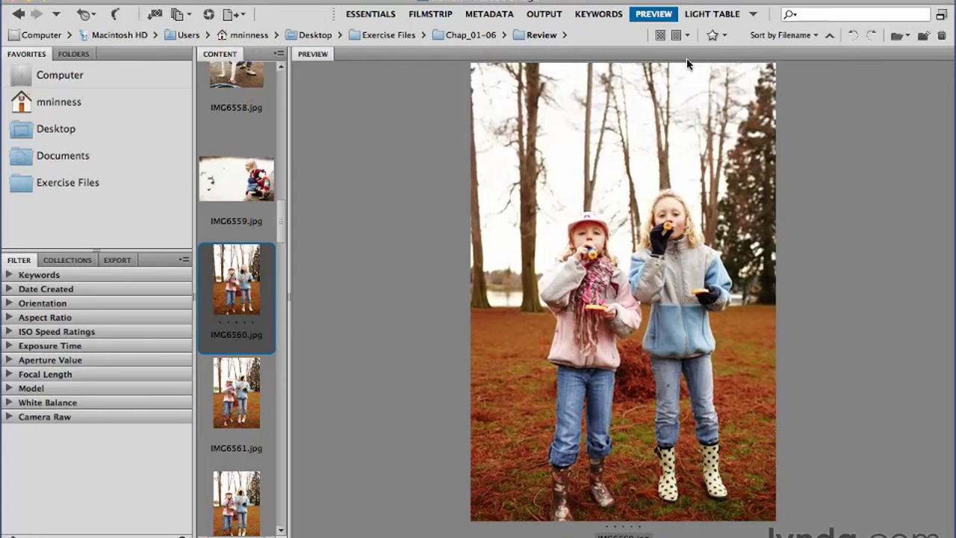
click(725, 21)
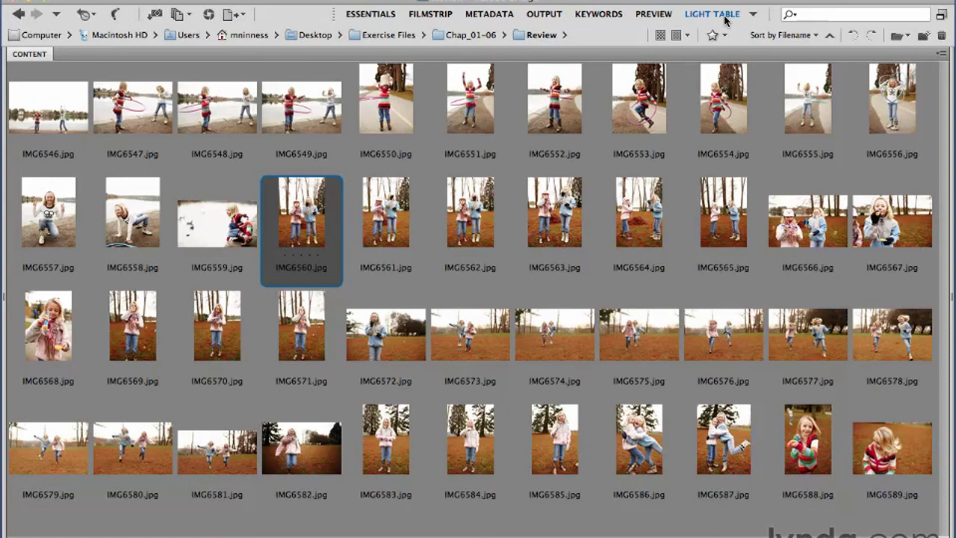
click(724, 16)
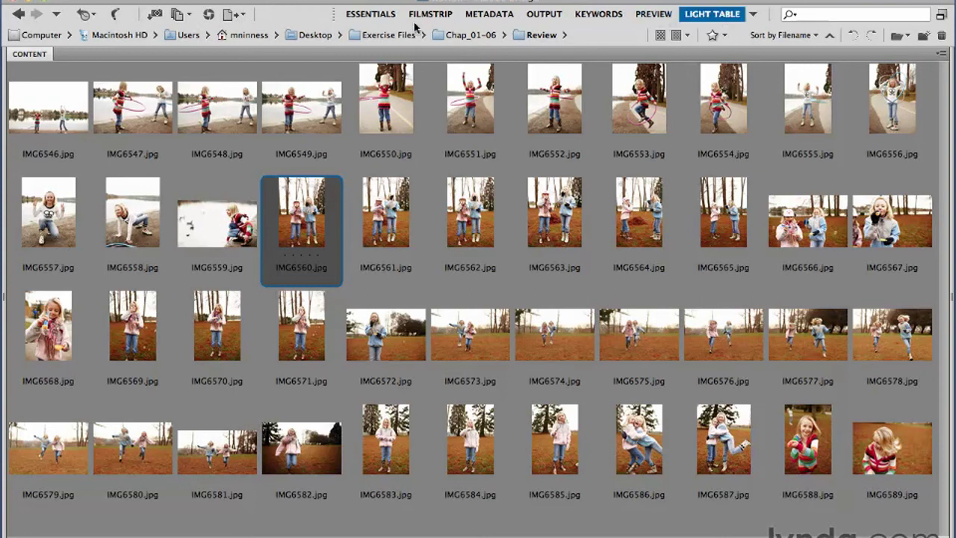
click(370, 14)
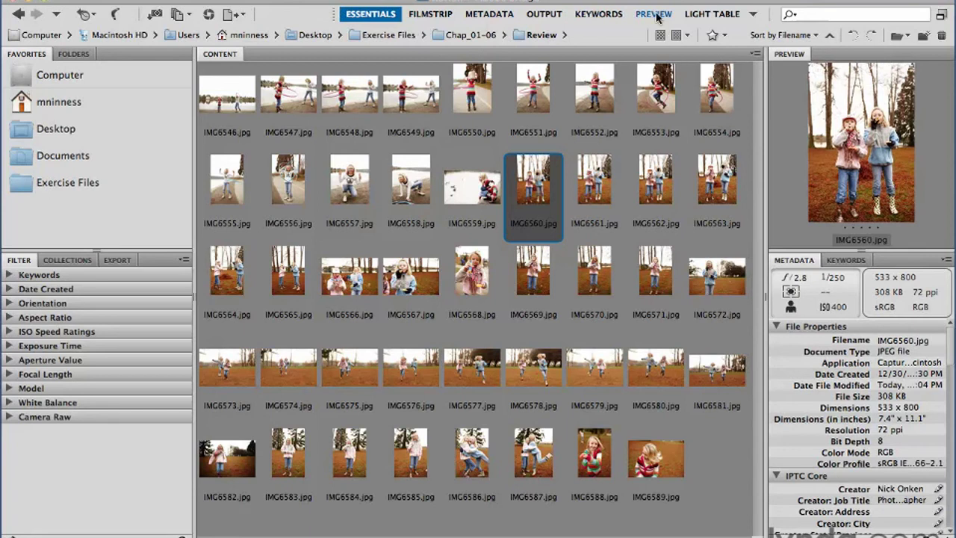
Step: Move Preview and Light Table right after Essentials, test both, then return to Essentials
drag(656, 16, 418, 25)
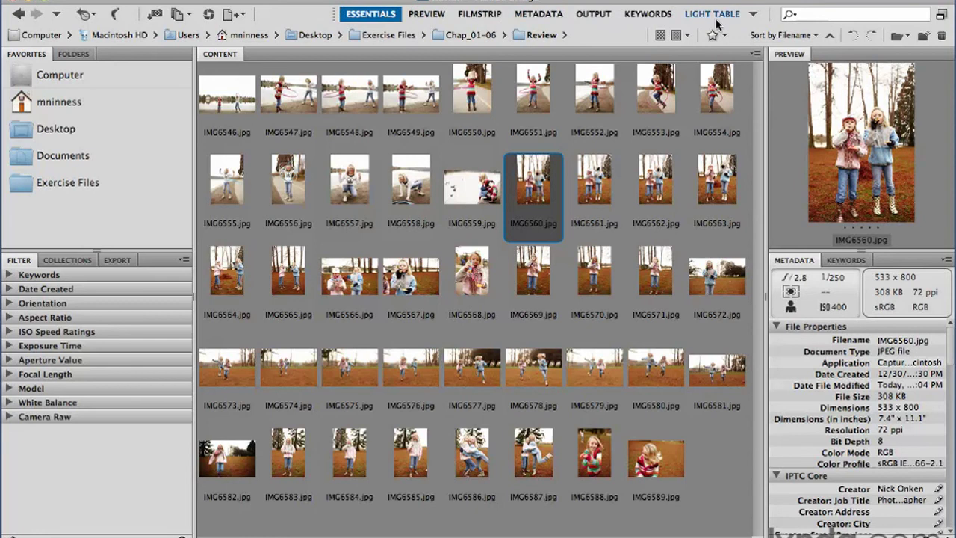
drag(722, 18, 466, 30)
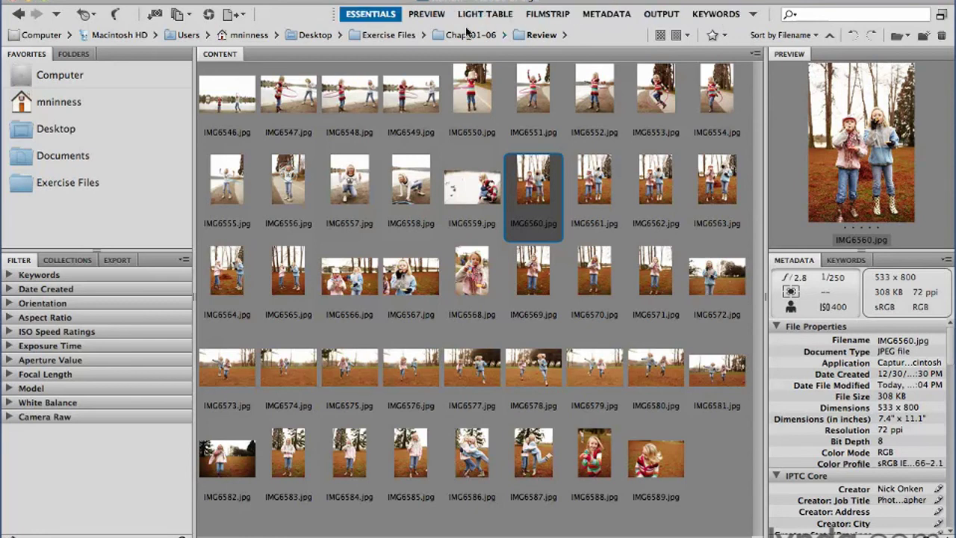
click(437, 15)
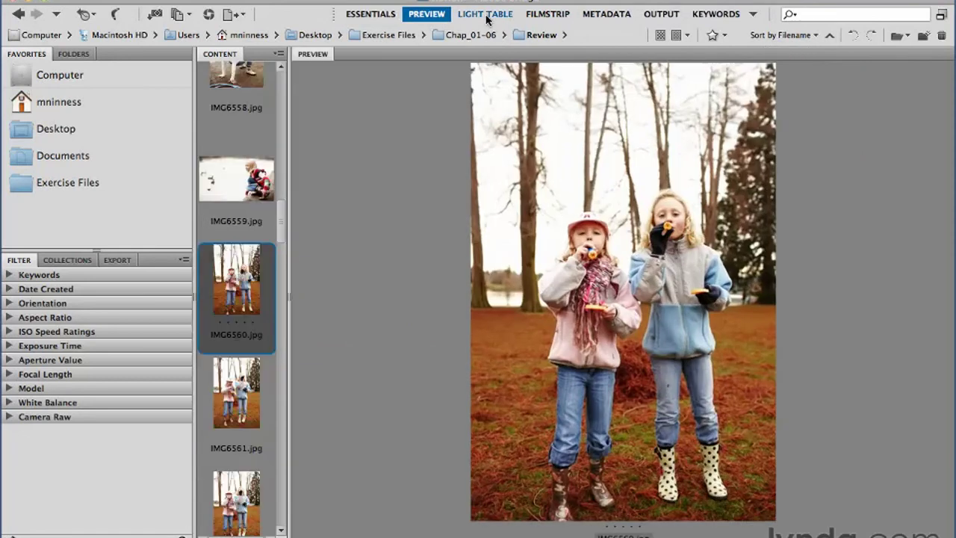
click(485, 15)
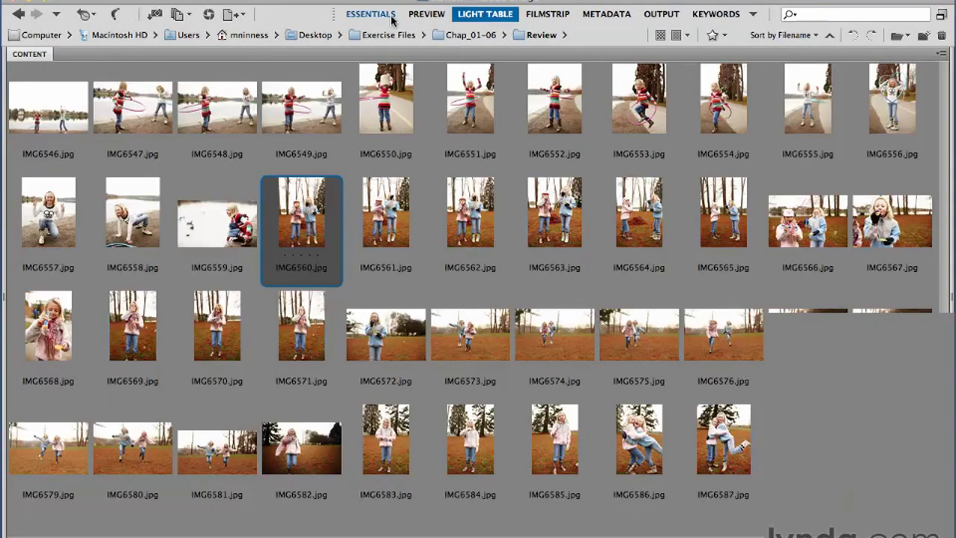
click(392, 15)
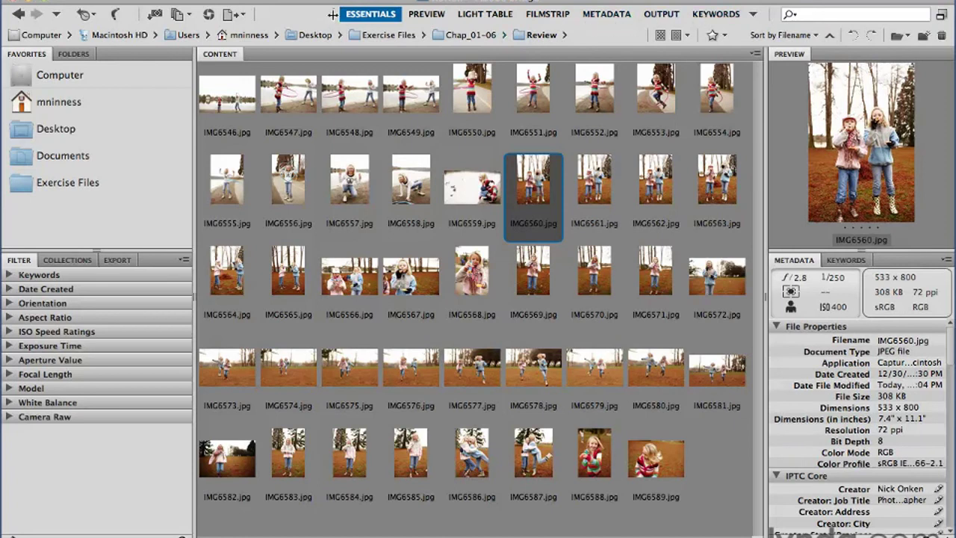
Step: Narrow the switcher in stages to Essentials, Preview and a shortened Light Table, testing each
drag(333, 14, 556, 30)
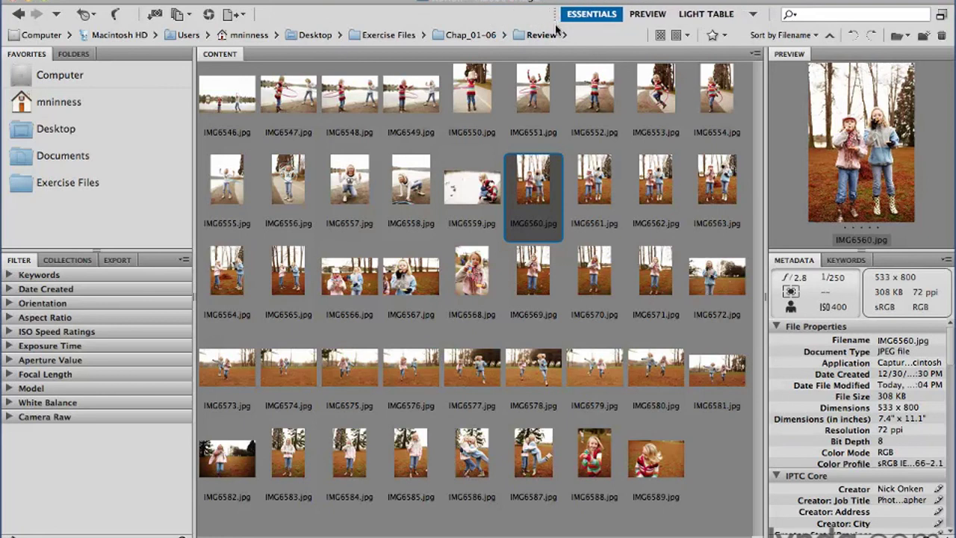
click(648, 14)
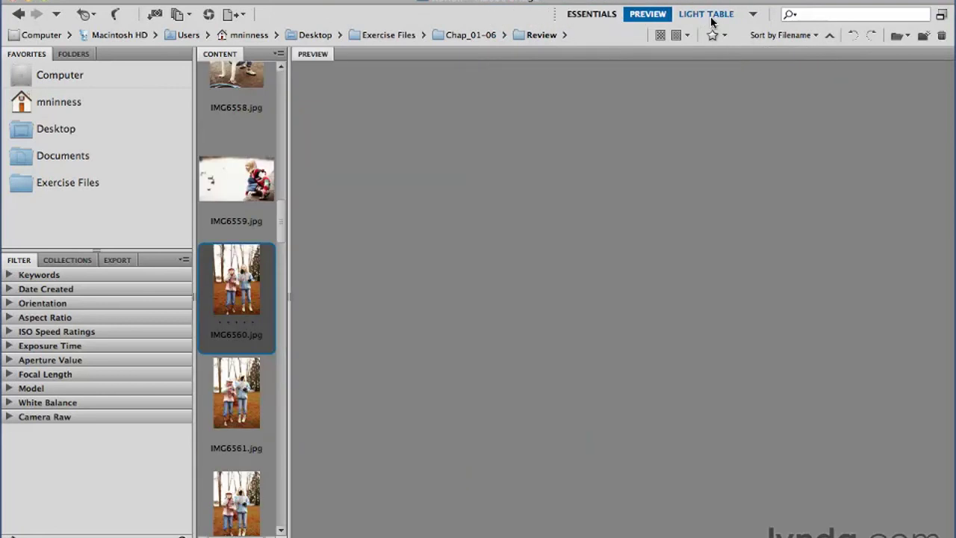
click(705, 15)
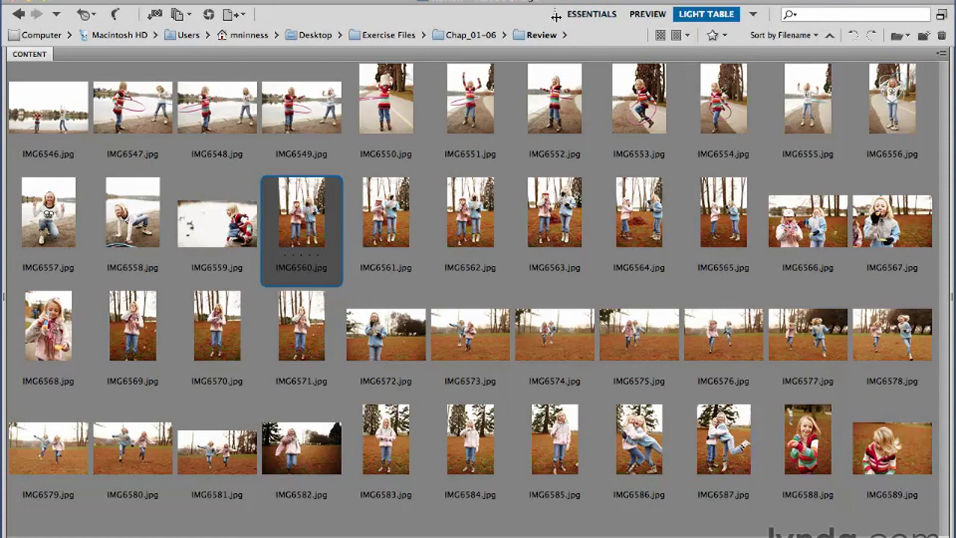
drag(555, 17, 595, 16)
click(607, 15)
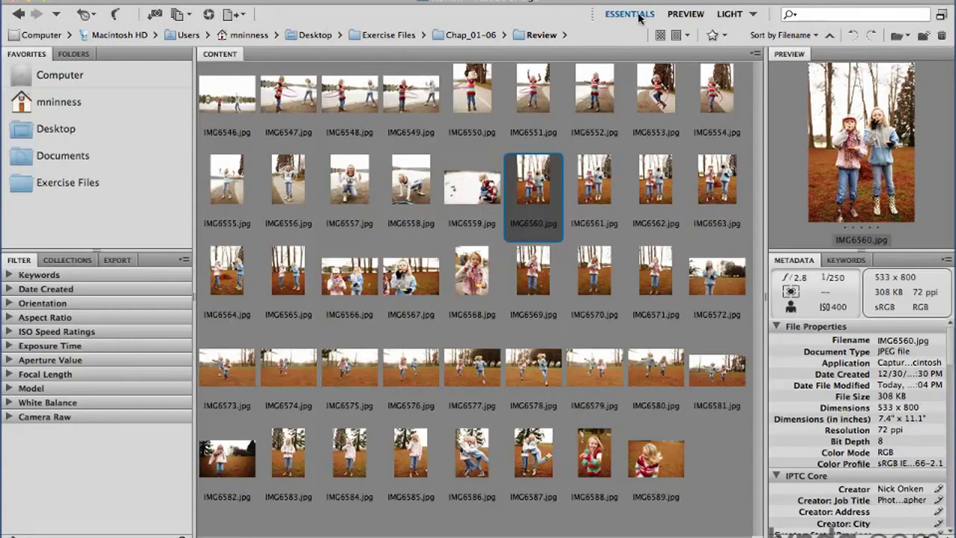
mouse_move(605, 16)
mouse_down()
mouse_move(617, 15)
mouse_move(593, 15)
mouse_move(602, 16)
mouse_up()
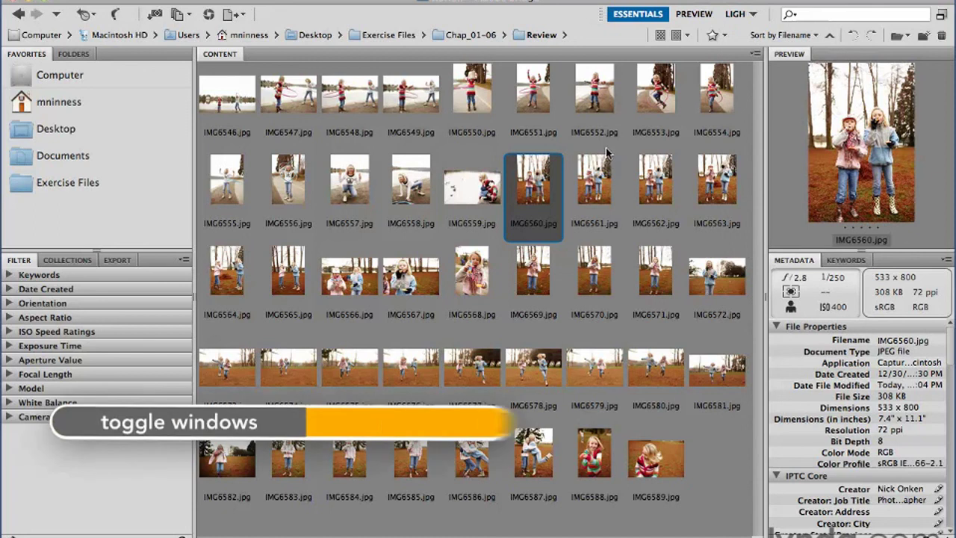
key(Tab)
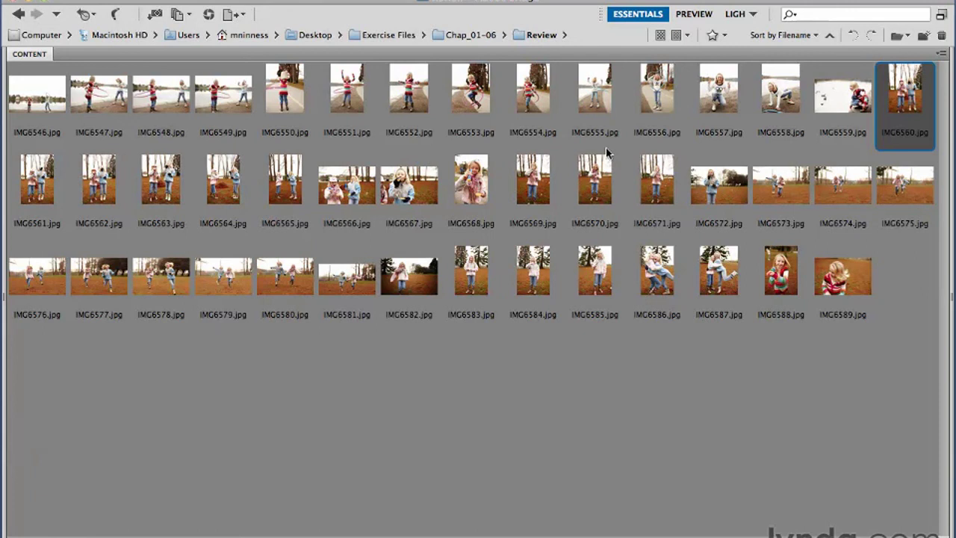
key(Tab)
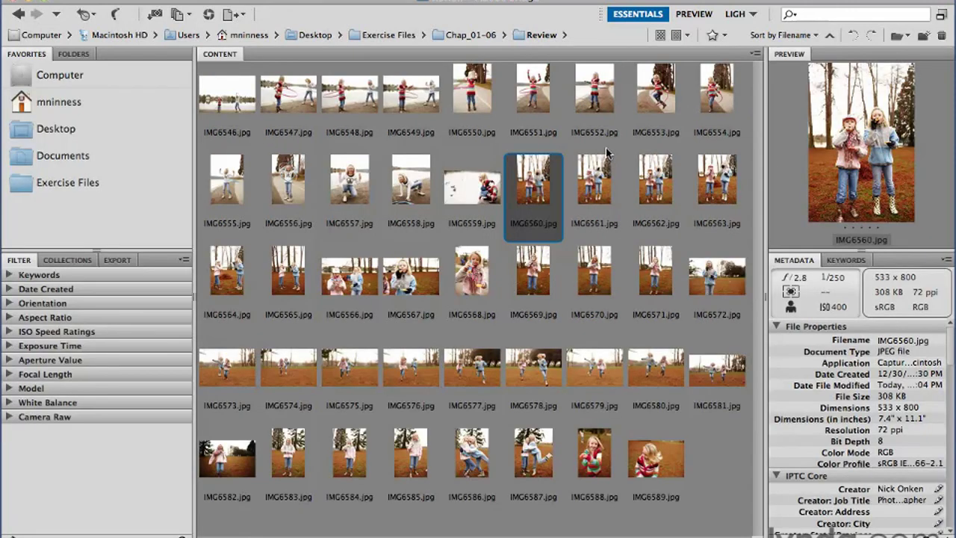